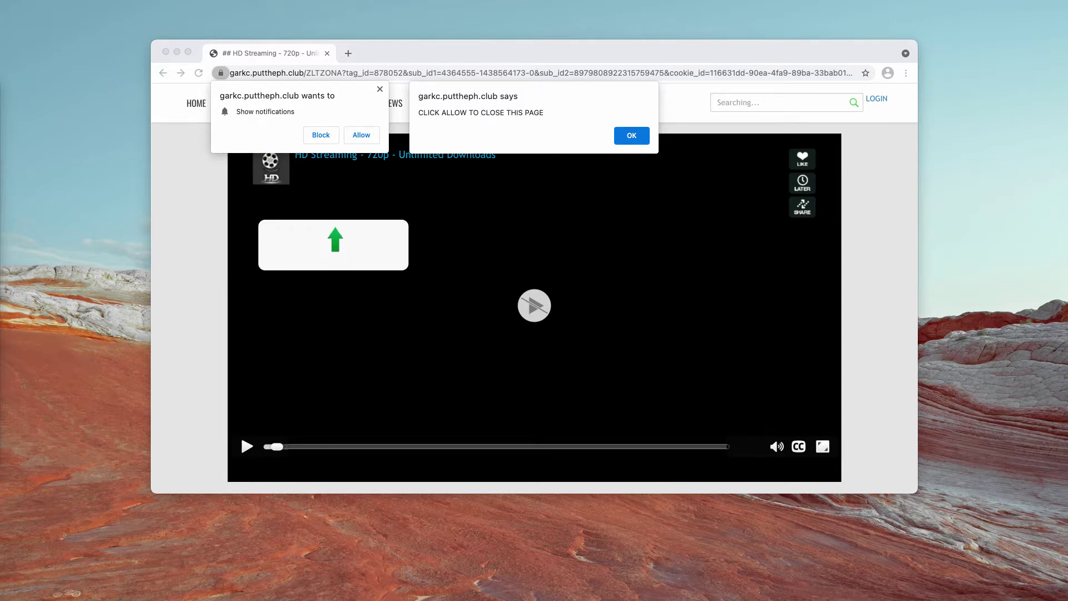
# Dismiss the alert shown by the garkc.puttheph.club page
pyautogui.click(445, 56)
pyautogui.moveTo(418, 52); pyautogui.dragTo(414, 53)
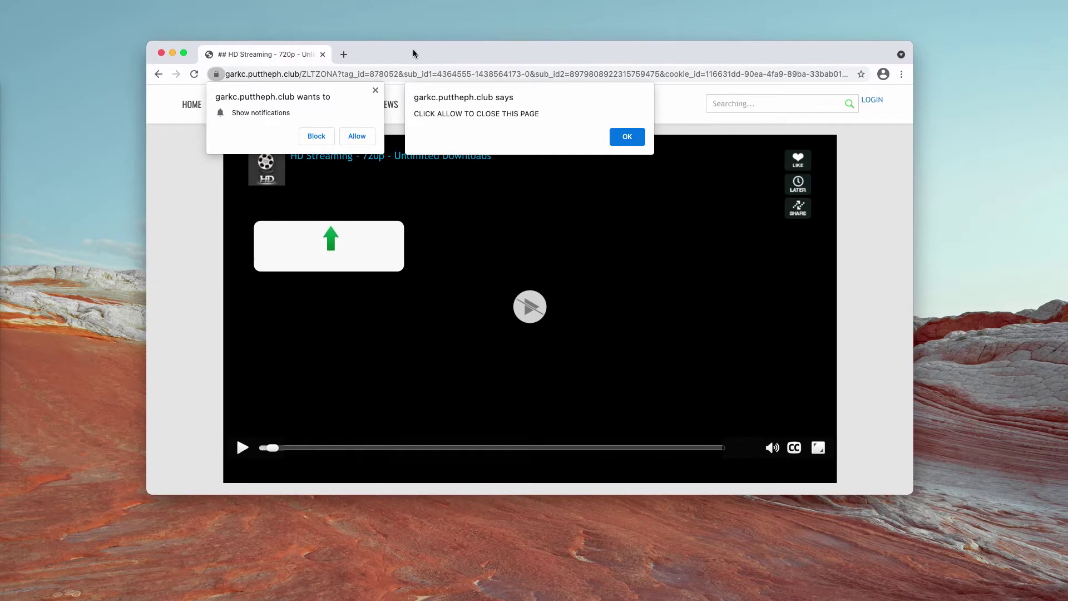
pyautogui.click(630, 140)
pyautogui.moveTo(563, 53); pyautogui.dragTo(563, 55)
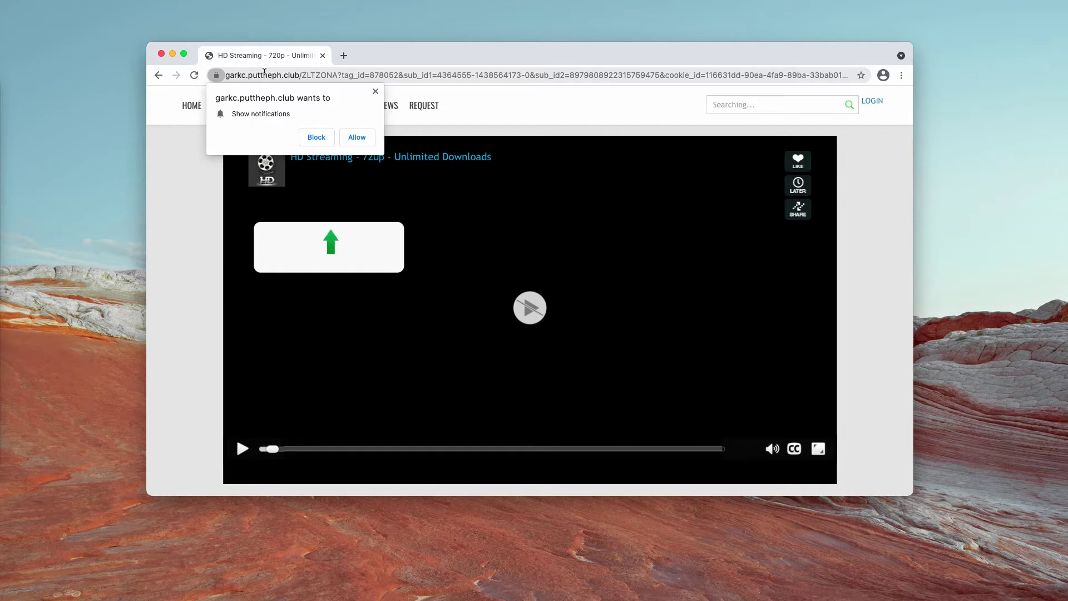
pyautogui.moveTo(462, 56); pyautogui.dragTo(456, 59)
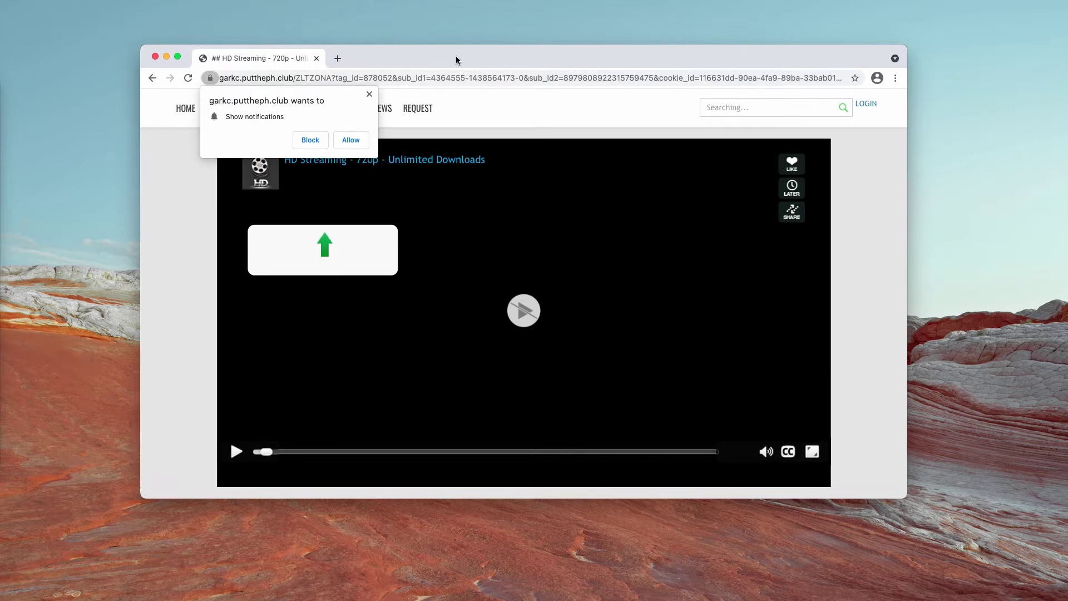
# Try interacting with the page behind the notification request, leaving full-screen mode each time
pyautogui.click(500, 120)
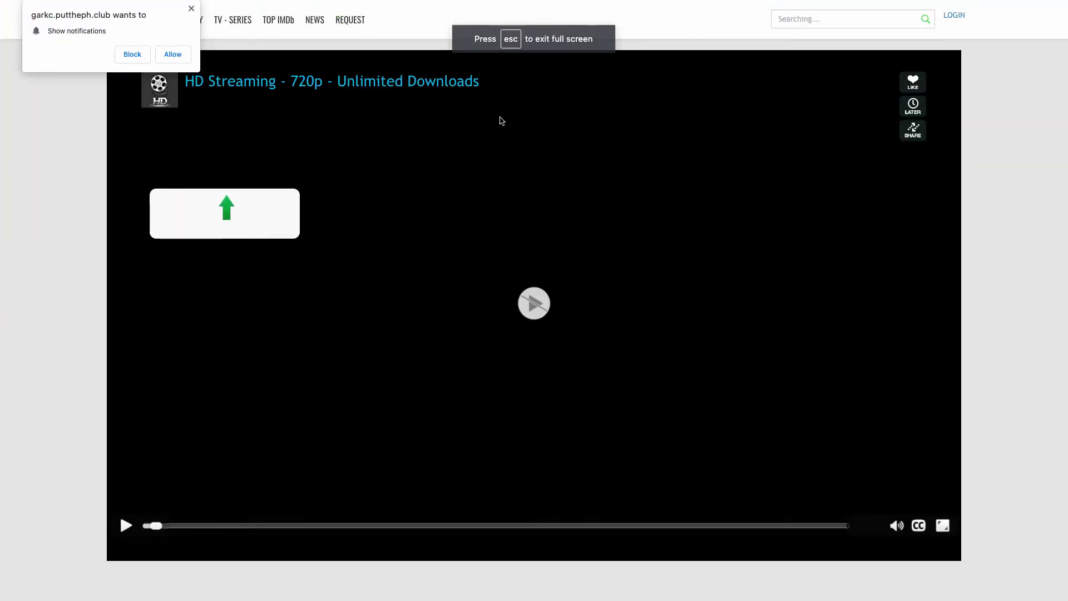
pyautogui.press('Escape')
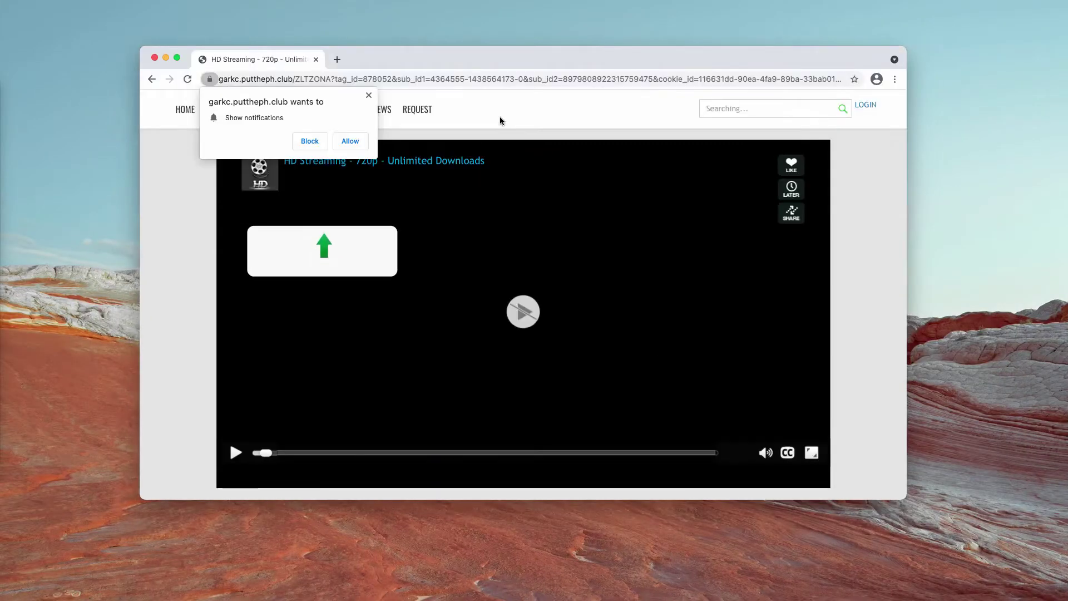
pyautogui.click(500, 121)
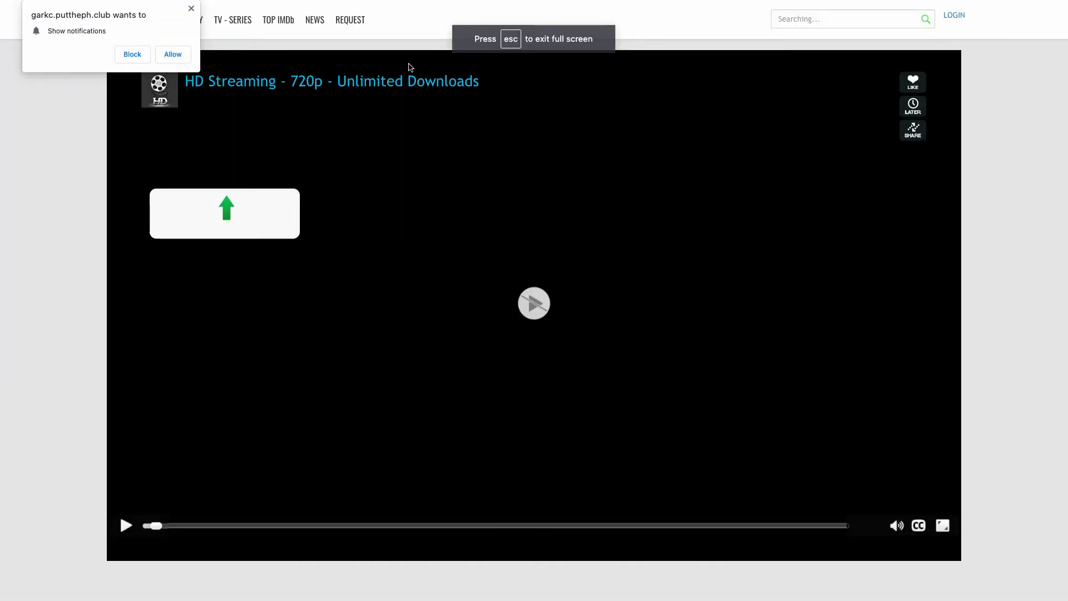
pyautogui.press('Escape')
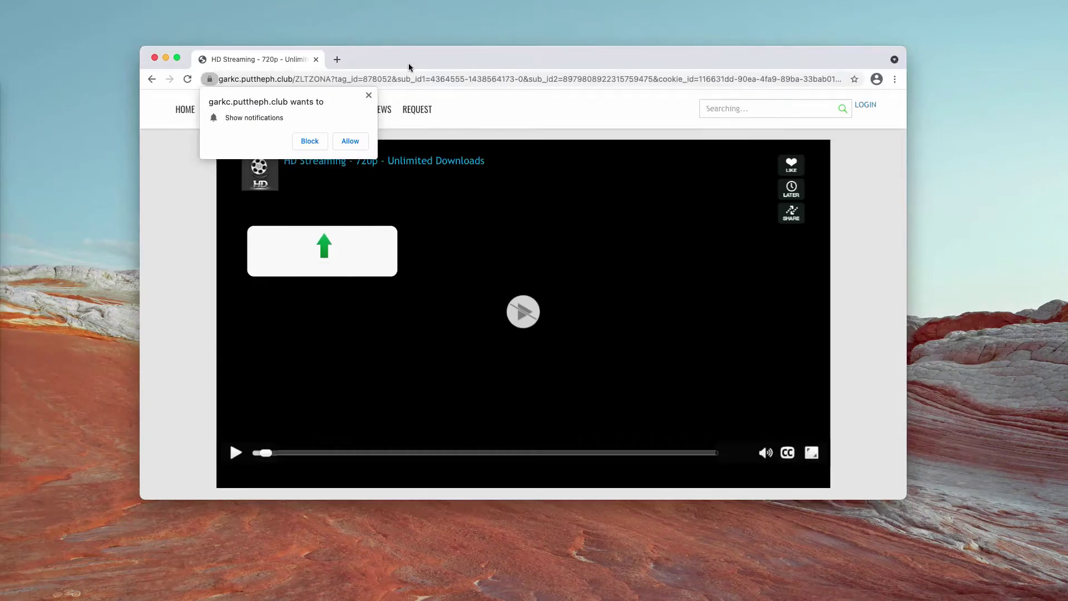
pyautogui.click(489, 107)
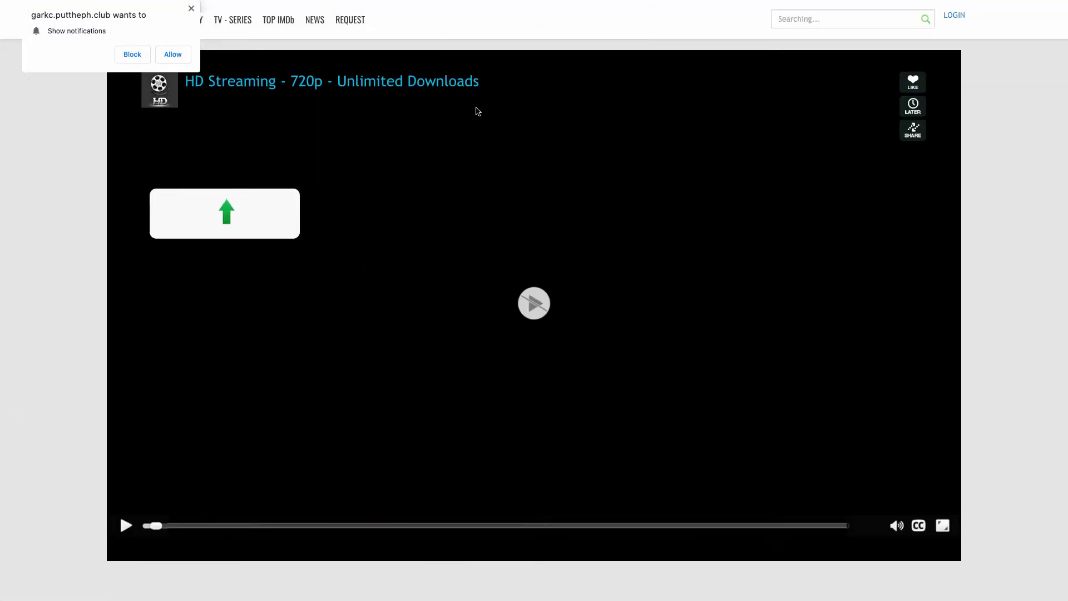
pyautogui.press('Escape')
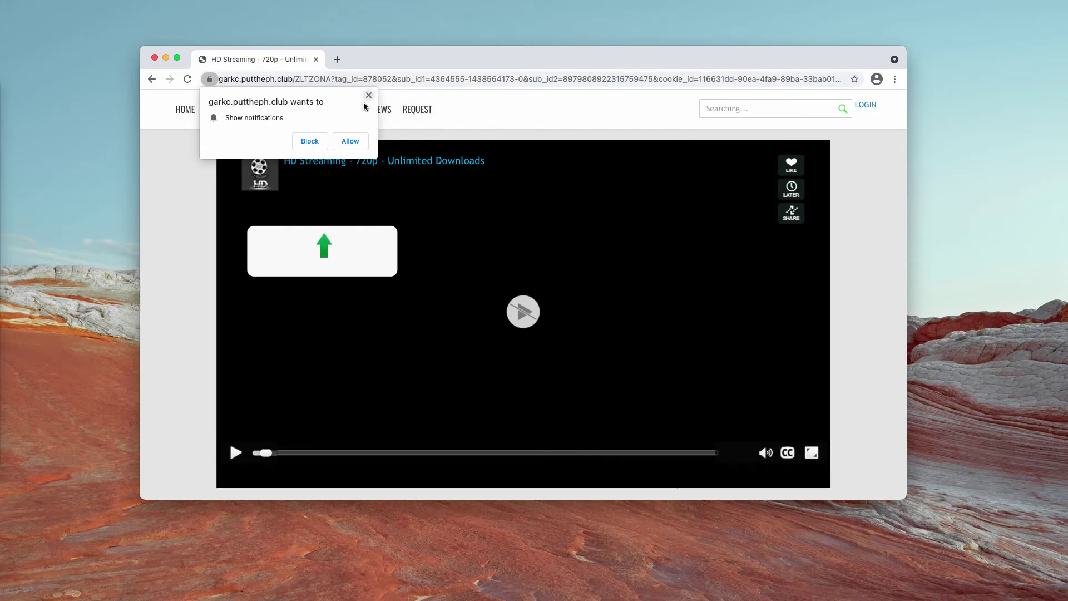
# Allow notifications from garkc.puttheph.club, then replace the resulting adfoc.us page with a new blank tab
pyautogui.click(350, 142)
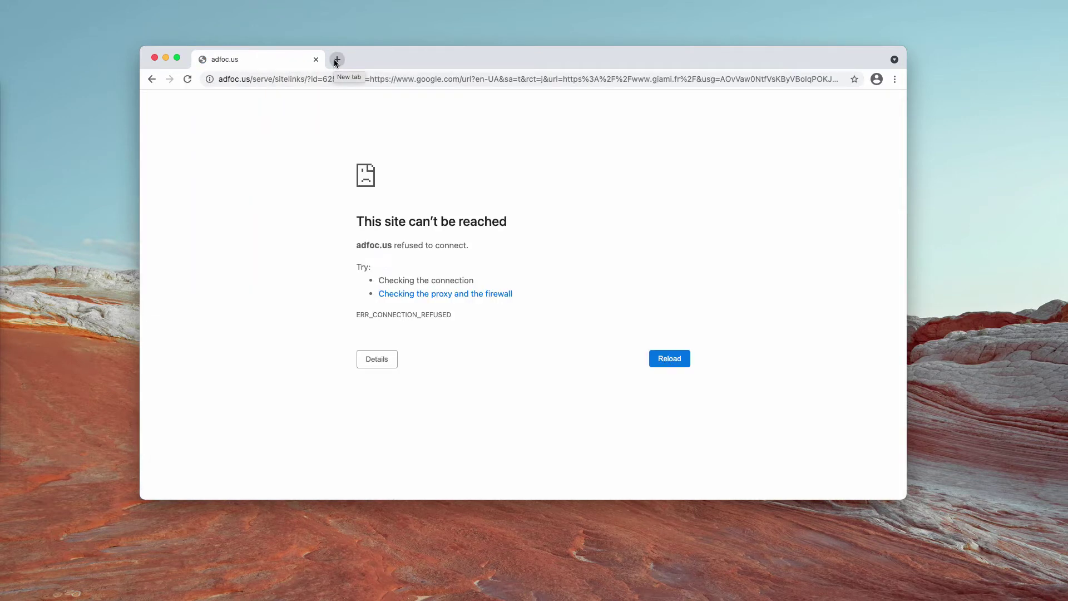
pyautogui.click(337, 59)
pyautogui.click(281, 63)
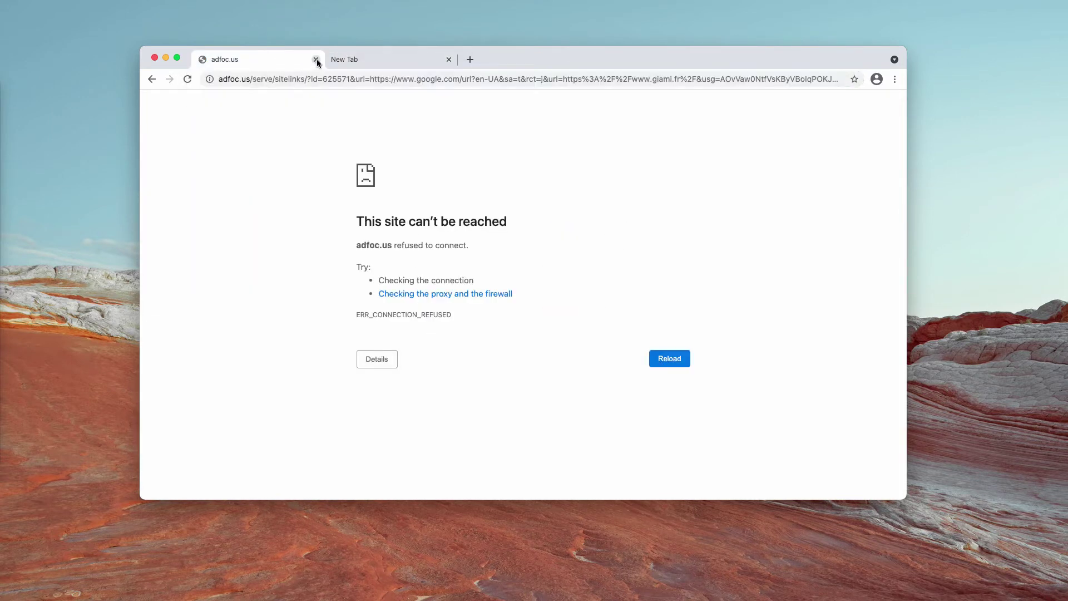
pyautogui.click(316, 60)
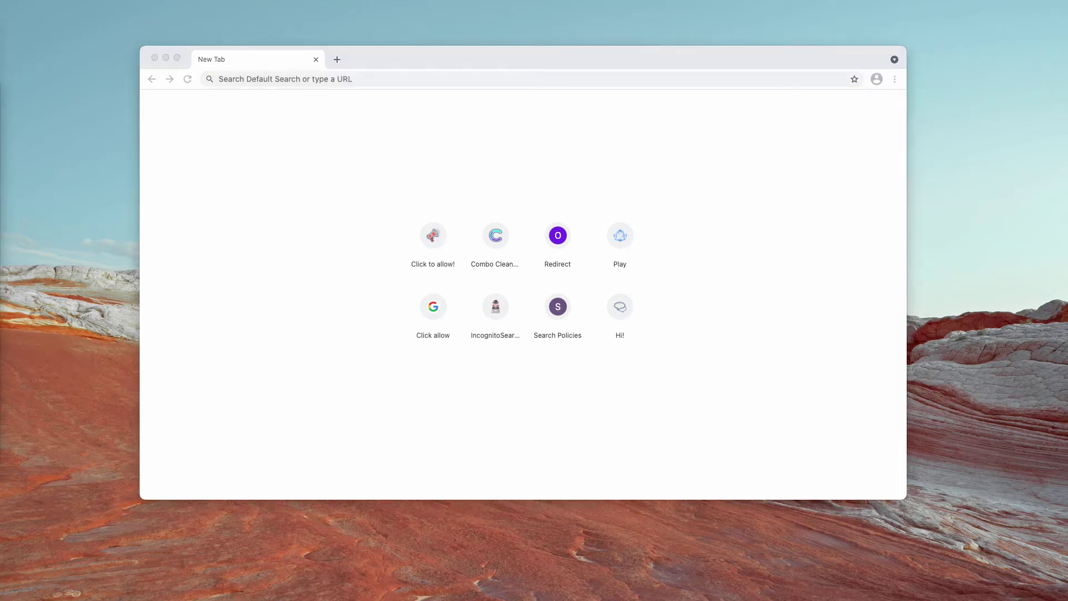
# Open the browser's notification permissions within the privacy site settings
pyautogui.click(893, 79)
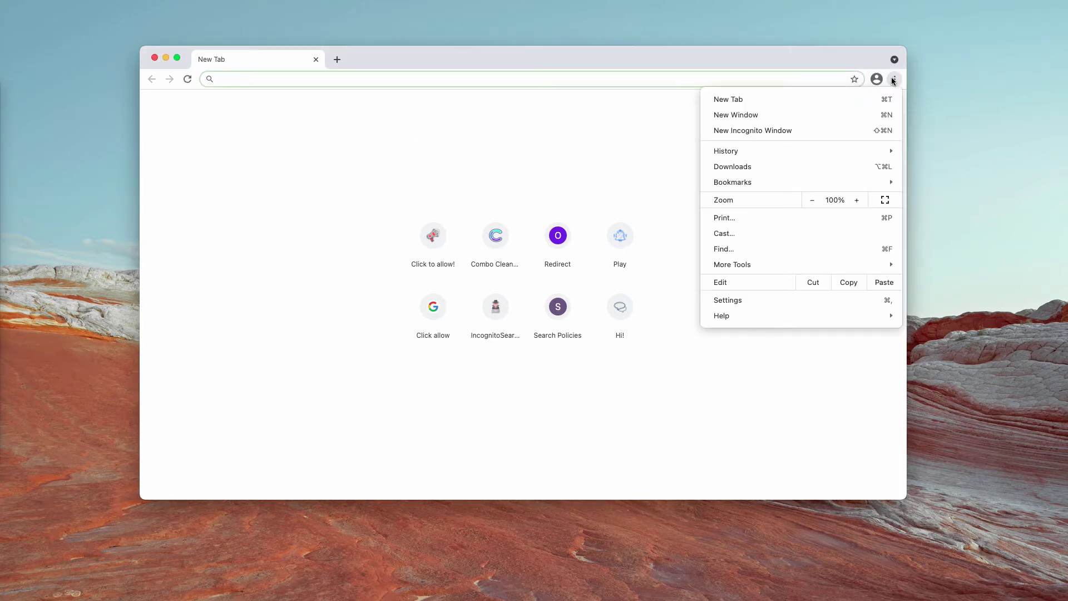
pyautogui.click(772, 301)
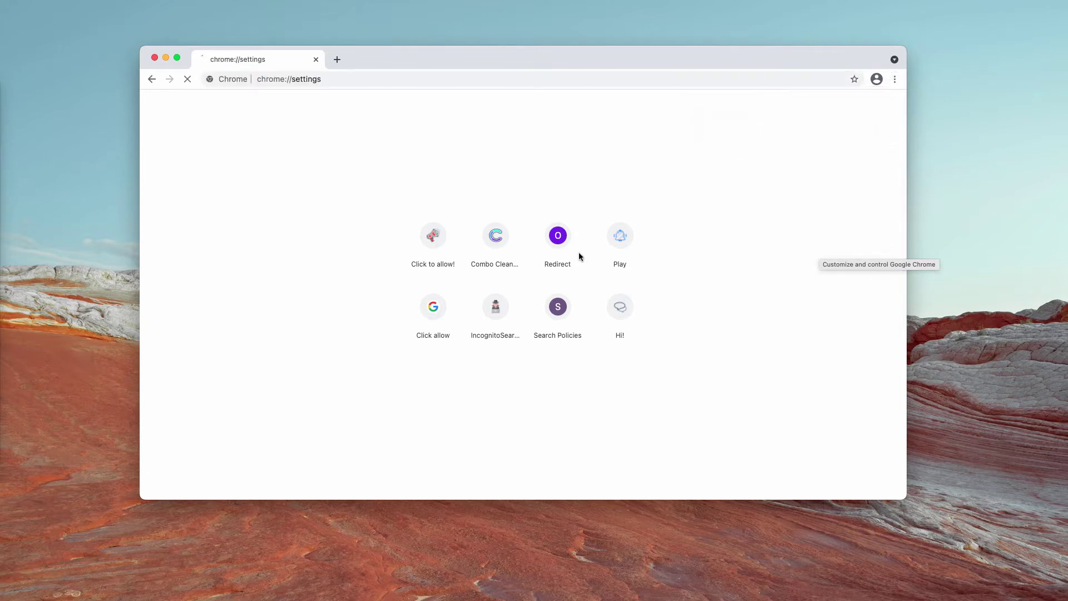
pyautogui.scroll(-5, 545, 295)
pyautogui.scroll(-2, 542, 311)
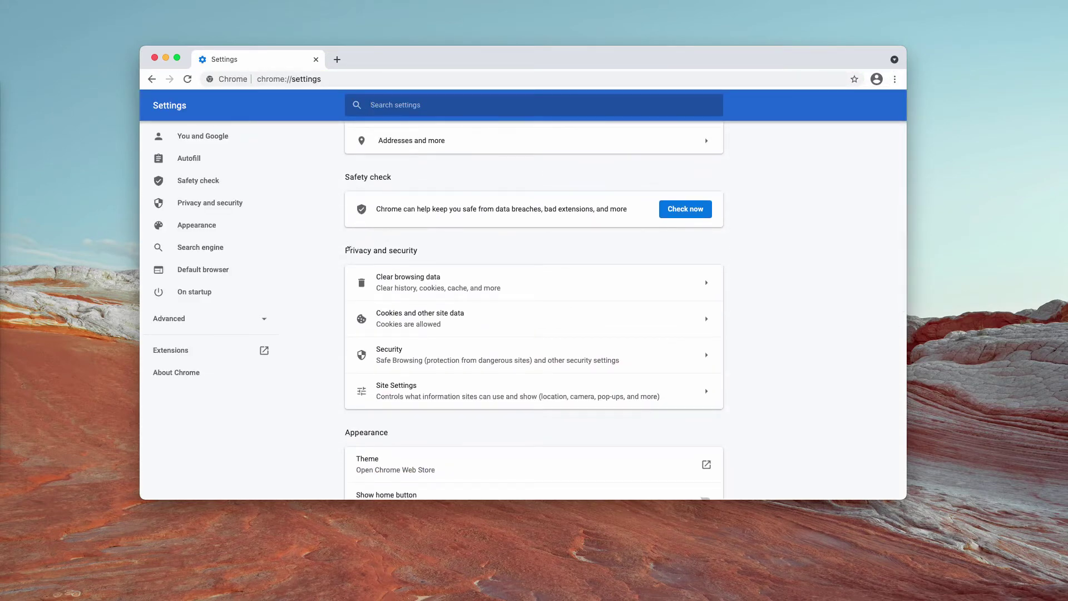
pyautogui.click(419, 394)
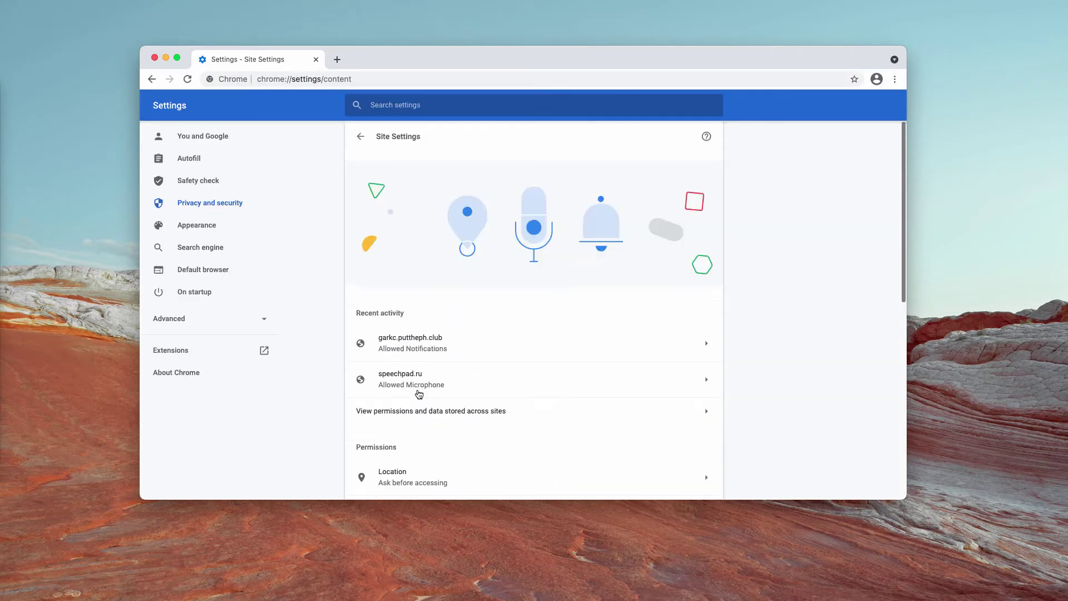
pyautogui.scroll(-3, 486, 396)
pyautogui.scroll(-2, 405, 364)
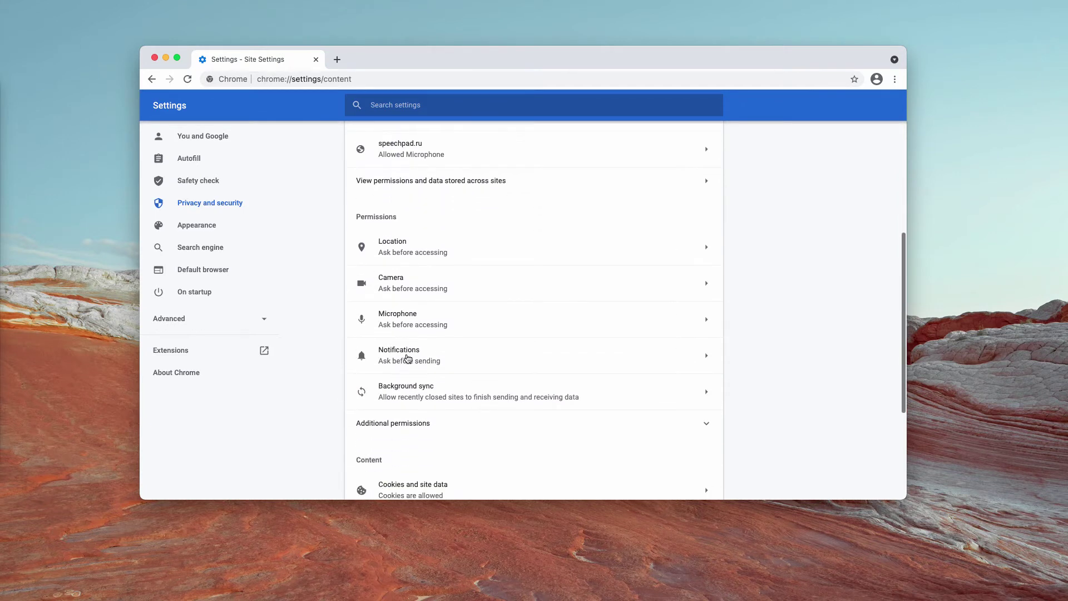
pyautogui.click(406, 359)
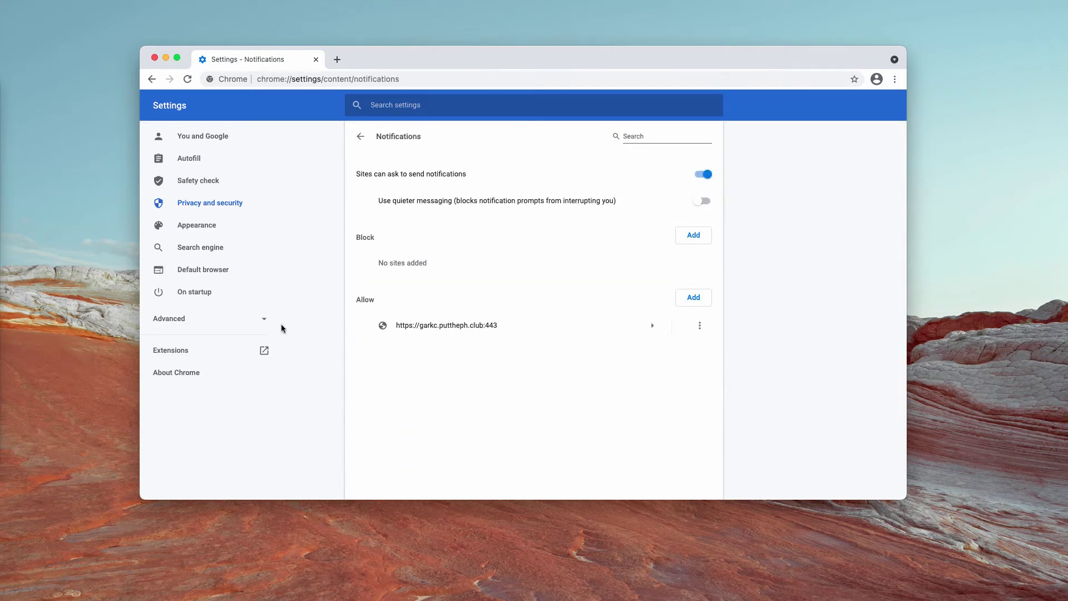
pyautogui.moveTo(355, 300); pyautogui.dragTo(380, 302)
pyautogui.click(381, 302)
pyautogui.click(702, 327)
pyautogui.click(683, 363)
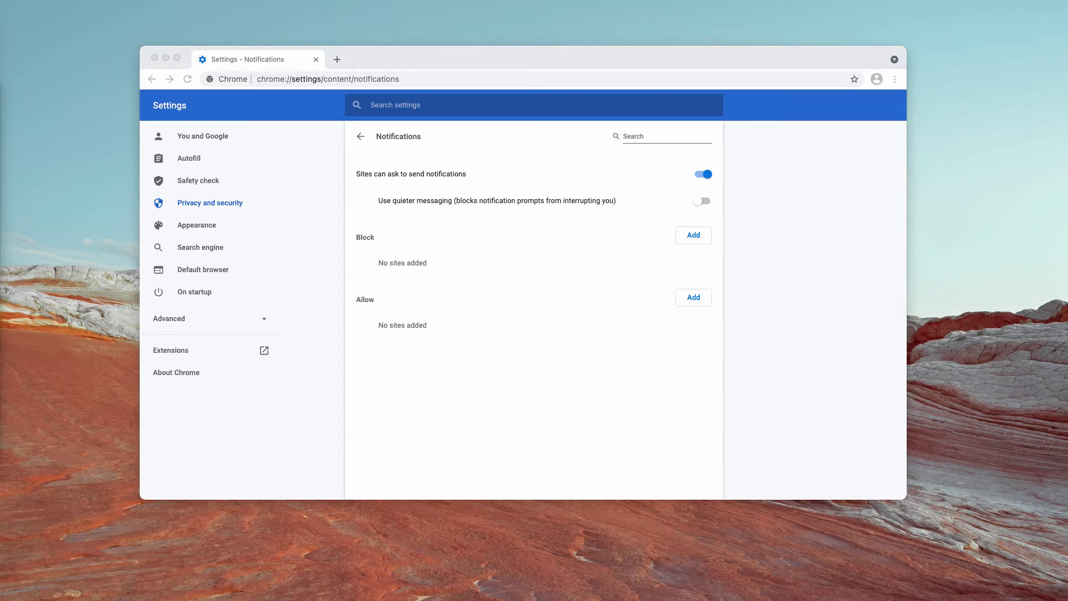
# Open the combocleaner.com website
pyautogui.click(412, 78)
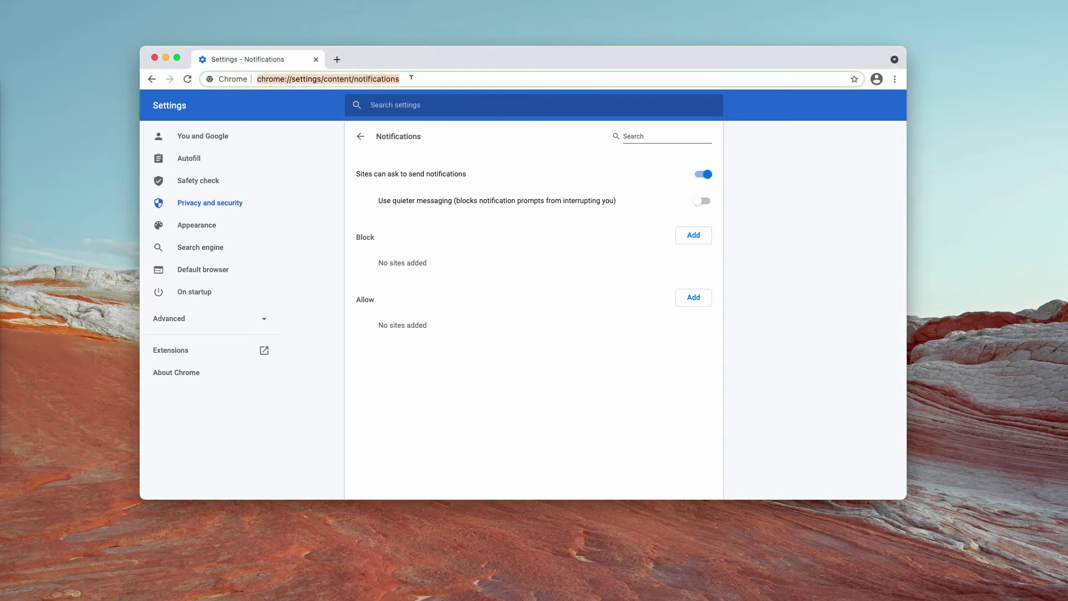
pyautogui.write('c')
pyautogui.press('Return')
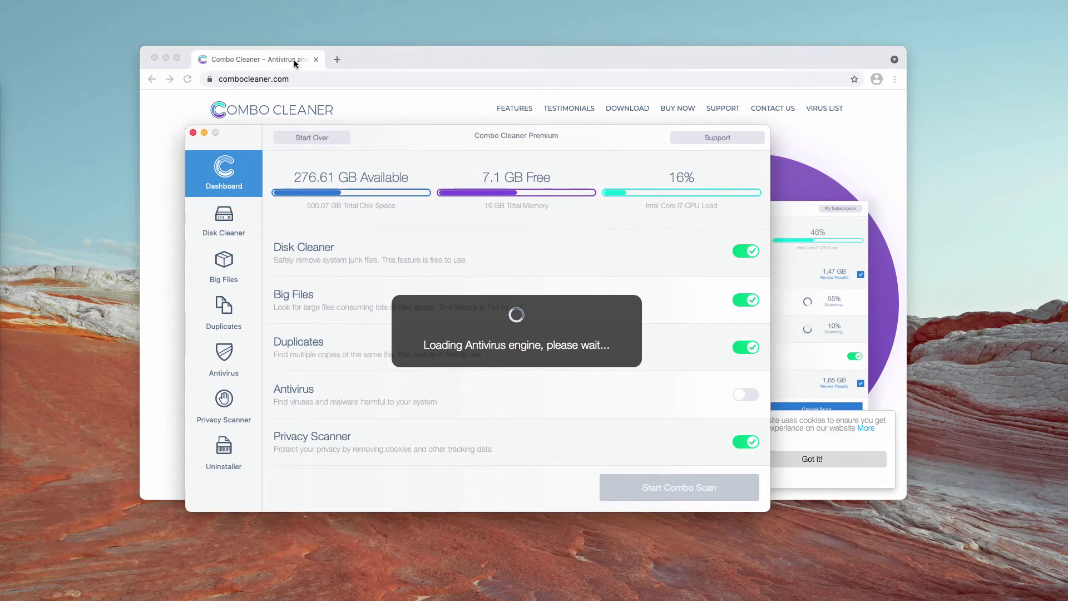
# Close the website and run a Combo Scan in Combo Cleaner with all five modules enabled
pyautogui.click(316, 63)
pyautogui.click(316, 61)
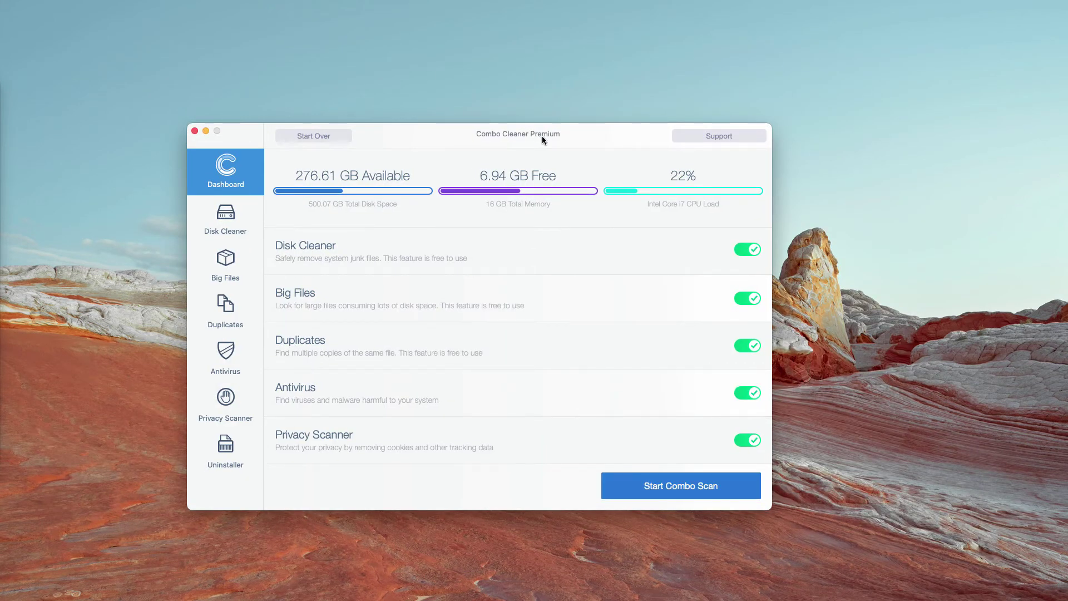
pyautogui.click(663, 482)
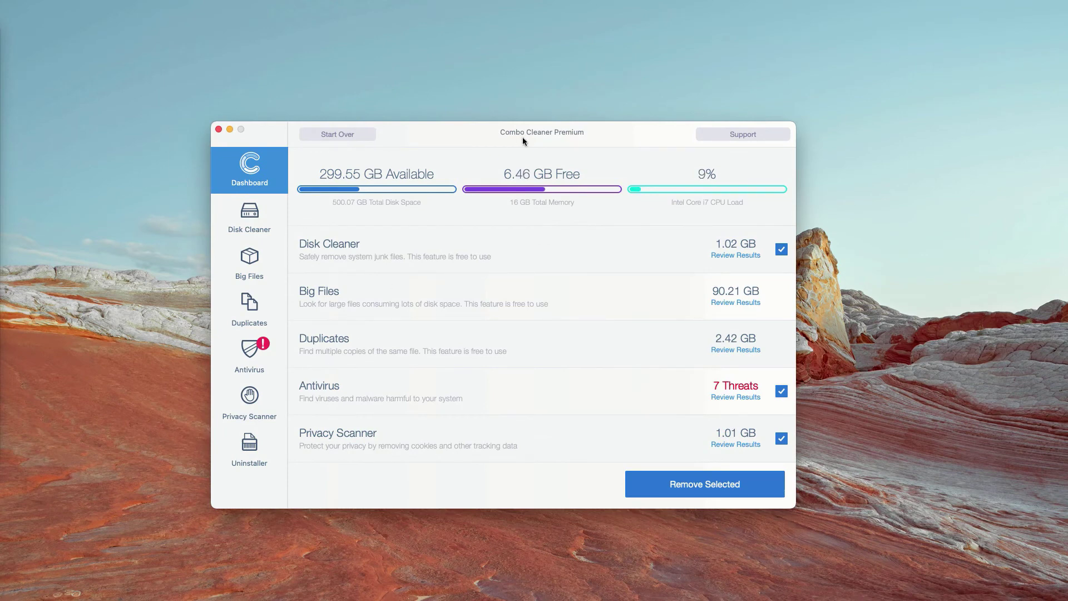
pyautogui.moveTo(522, 138); pyautogui.dragTo(506, 135)
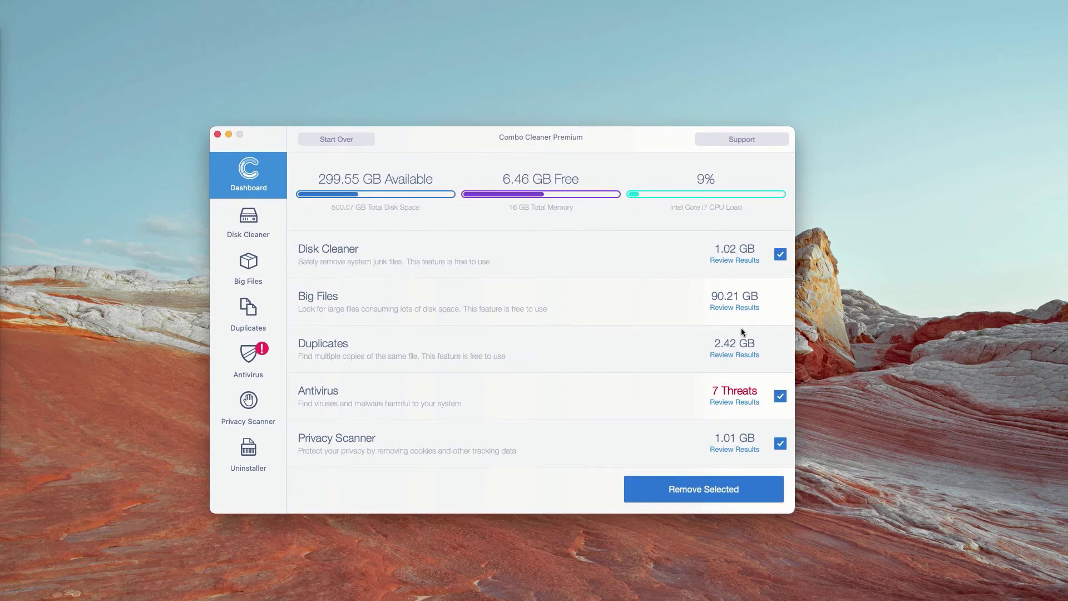
# Open the antivirus scan results and review the list of infected files
pyautogui.click(249, 367)
pyautogui.click(245, 180)
pyautogui.click(739, 402)
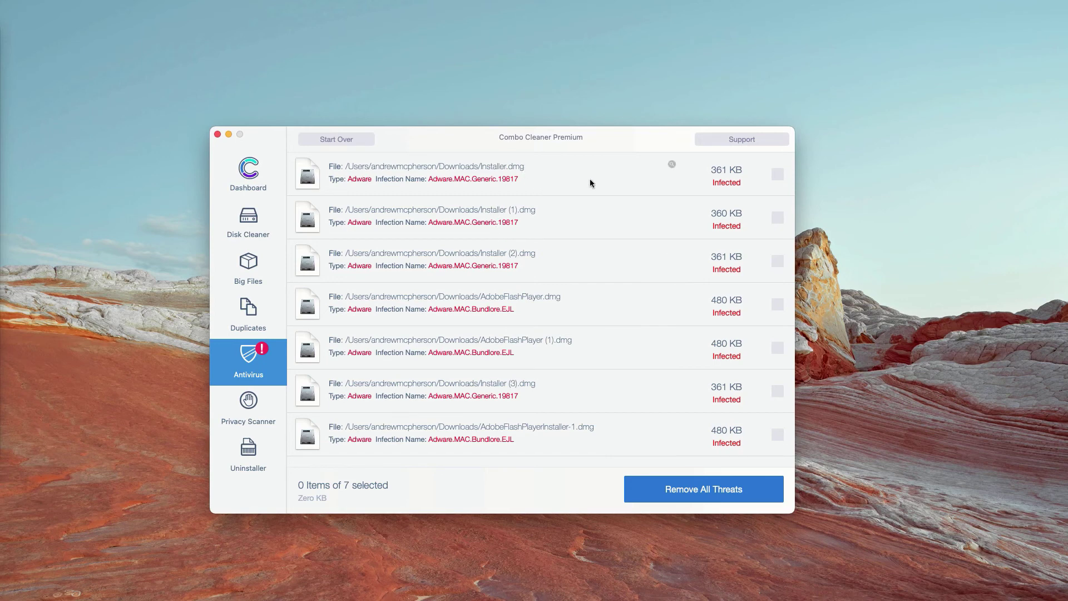
pyautogui.moveTo(596, 141); pyautogui.dragTo(595, 145)
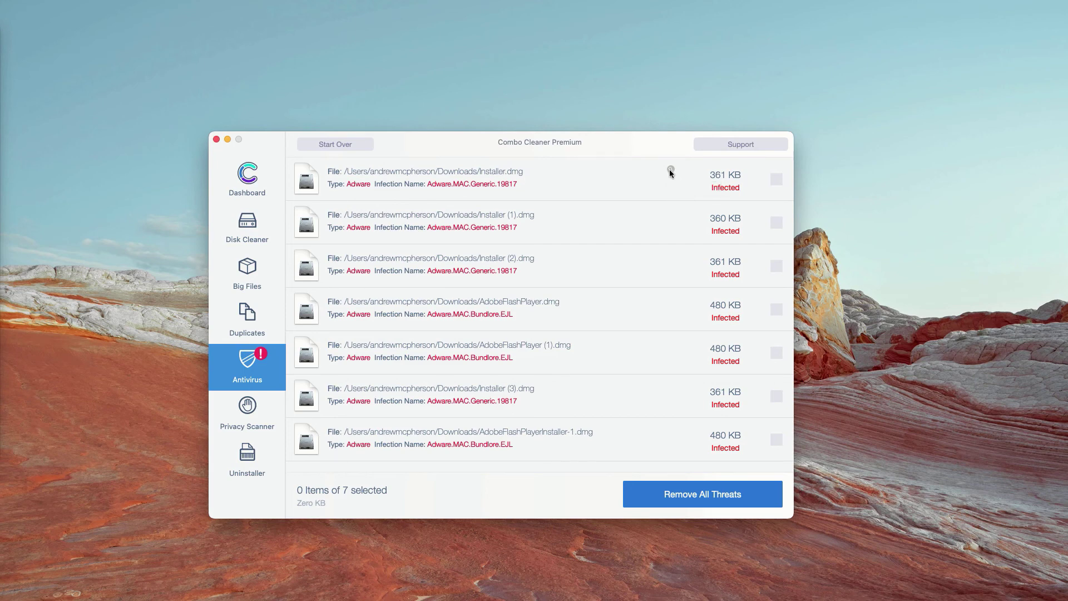
# Reveal the infected Installer.dmg in the Downloads folder, move it to the trash and close the folder window
pyautogui.click(670, 169)
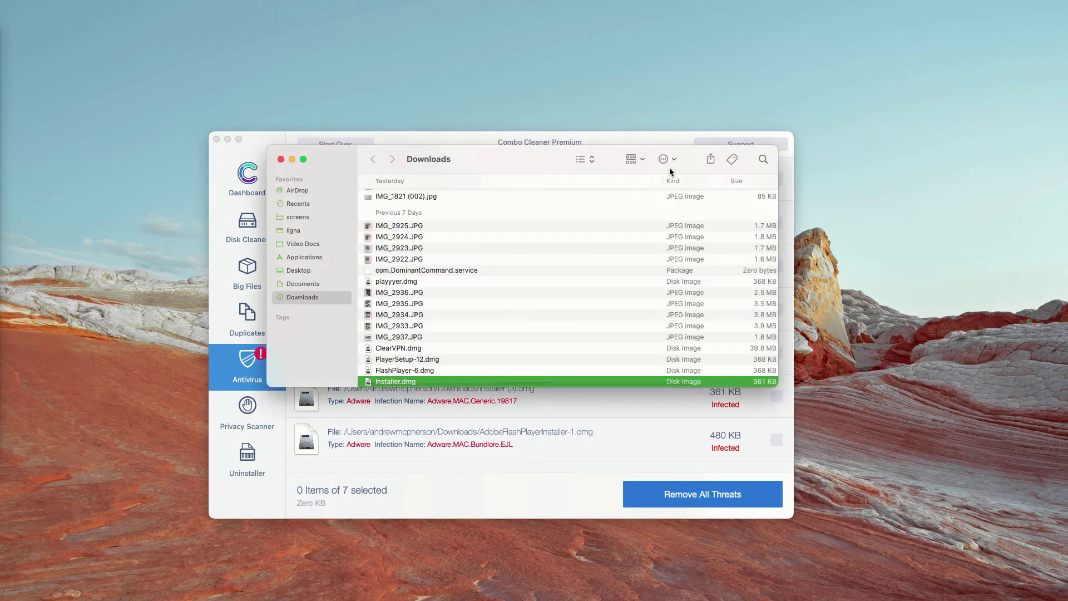
pyautogui.scroll(-2, 461, 334)
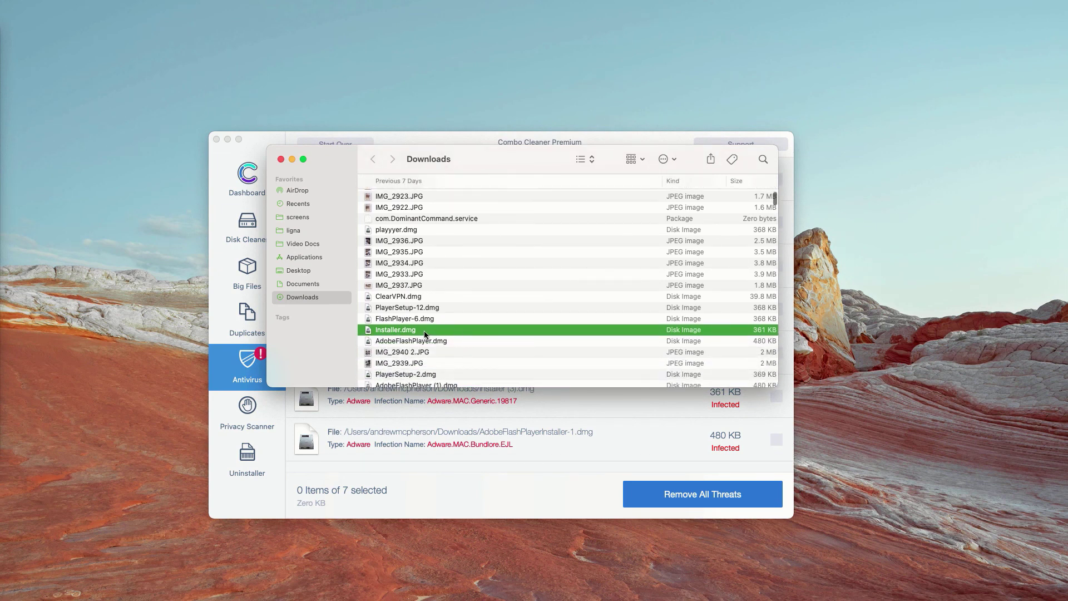
pyautogui.rightClick(489, 333)
pyautogui.click(518, 369)
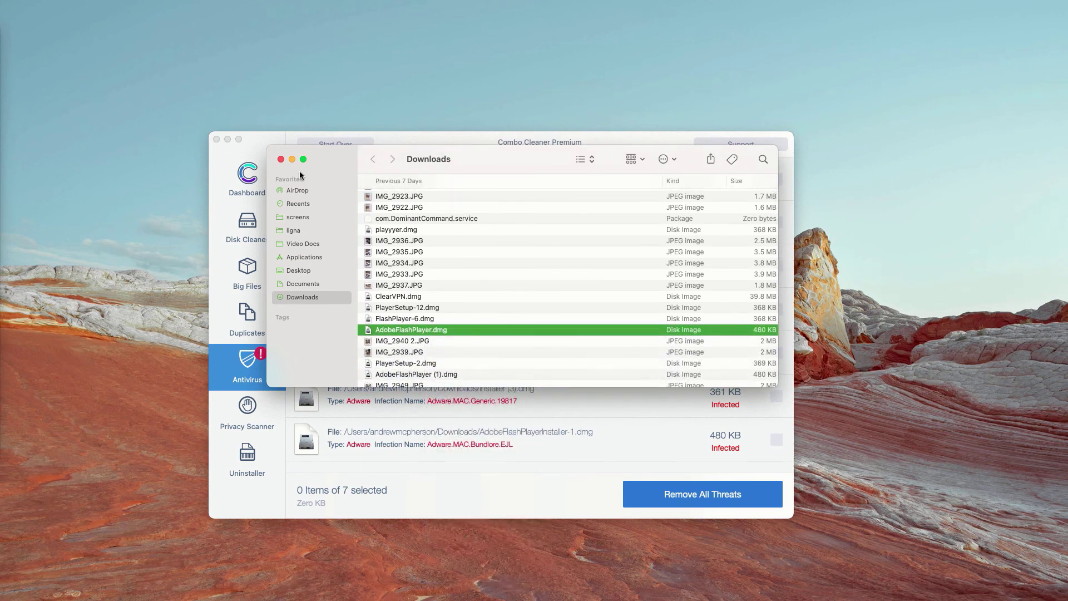
pyautogui.click(281, 160)
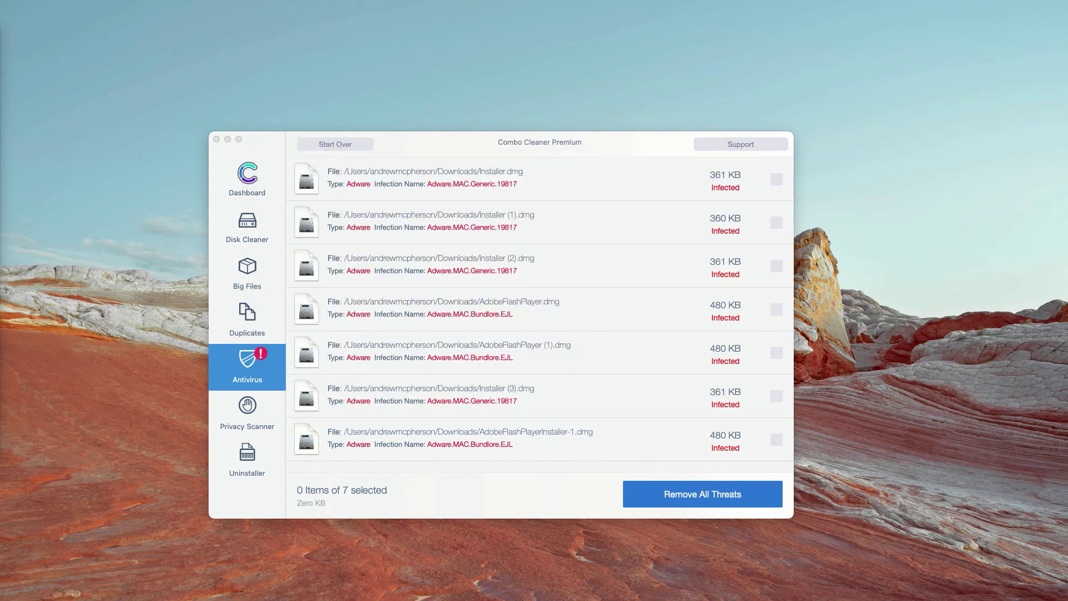
# Reveal the infected Installer (1).dmg in the Downloads folder, move it to the trash and close the folder window
pyautogui.click(670, 212)
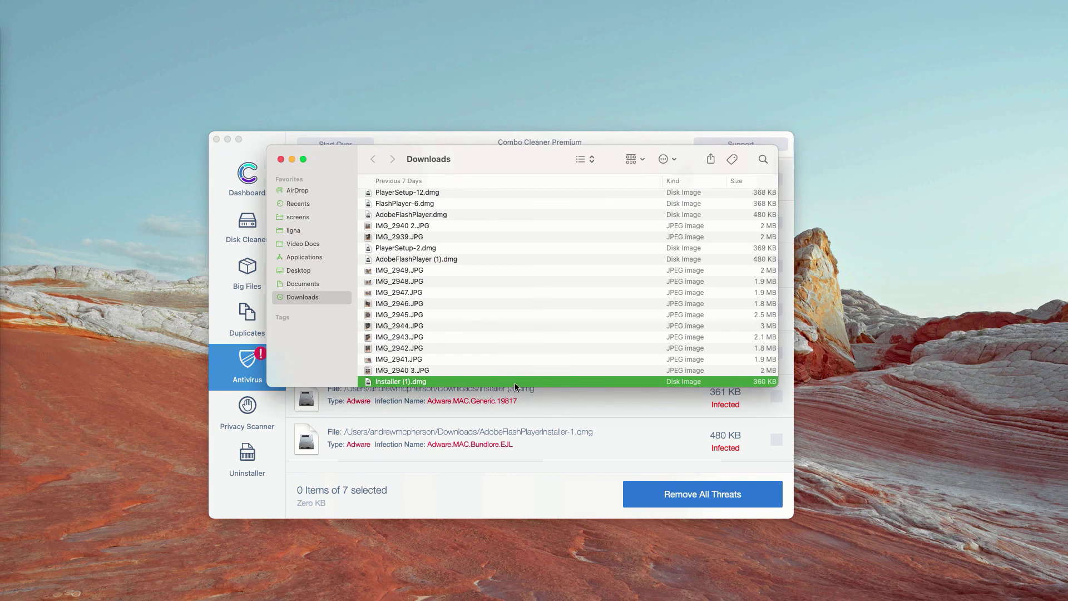
pyautogui.rightClick(524, 384)
pyautogui.click(540, 383)
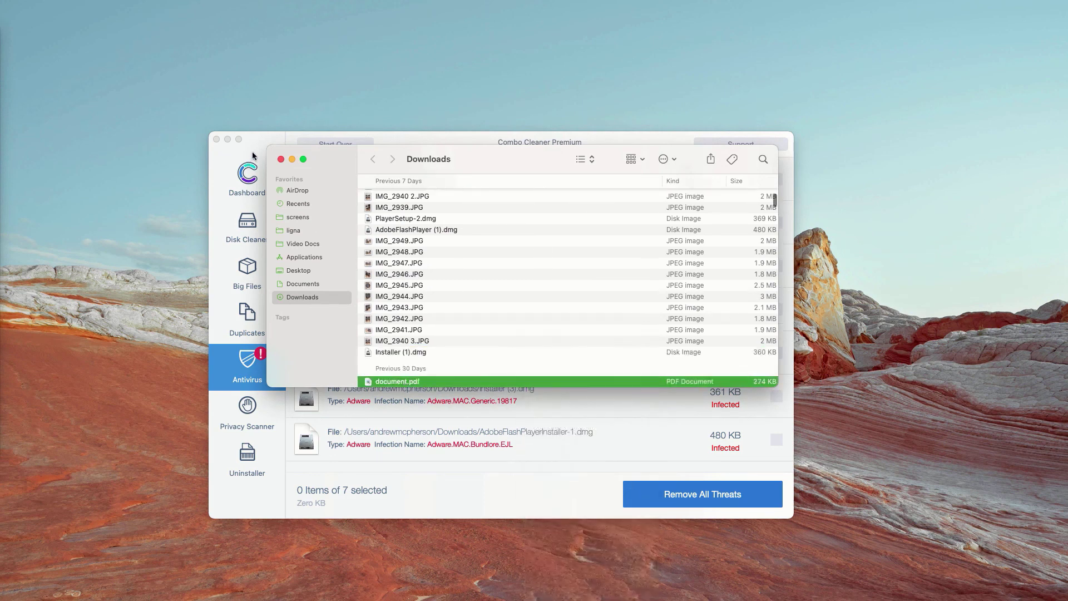
pyautogui.click(280, 160)
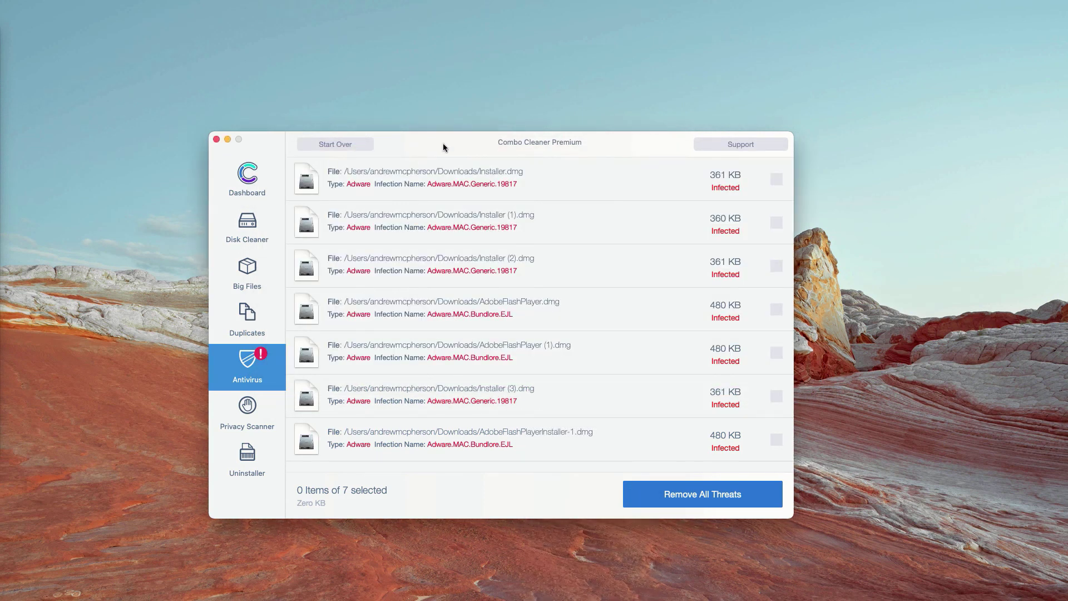